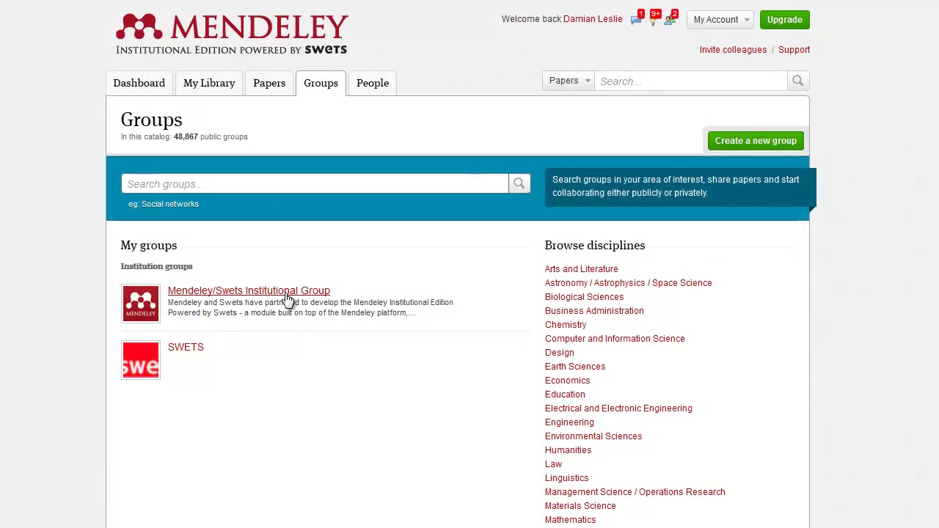
Open the Mendeley/Swets Institutional Group from the My groups list.
click(287, 299)
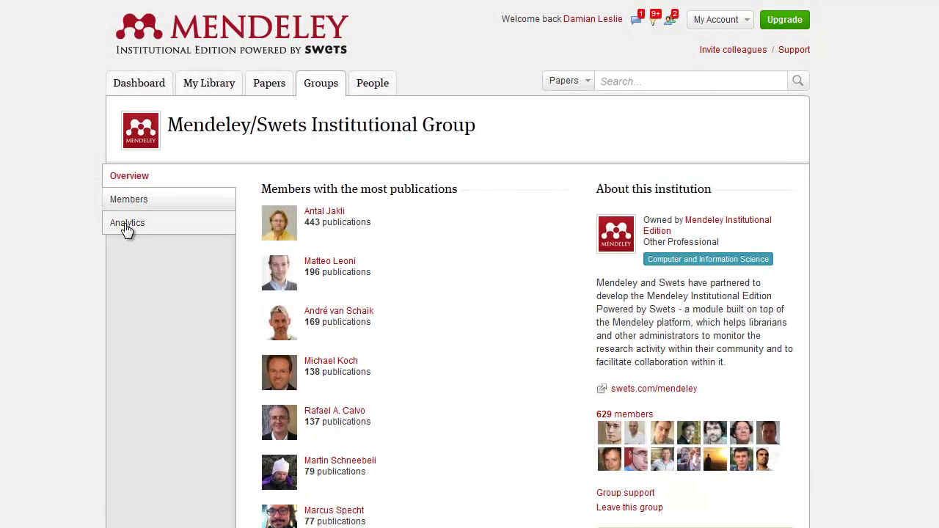
Show the group's Analytics overview and review its cards, including journals read, led by Nature.
click(126, 228)
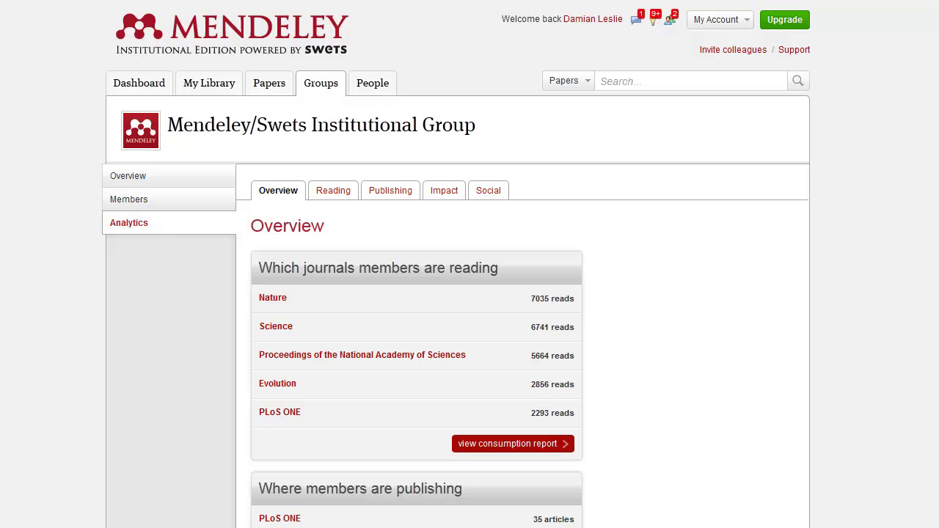
scroll(455, 293, down, 4)
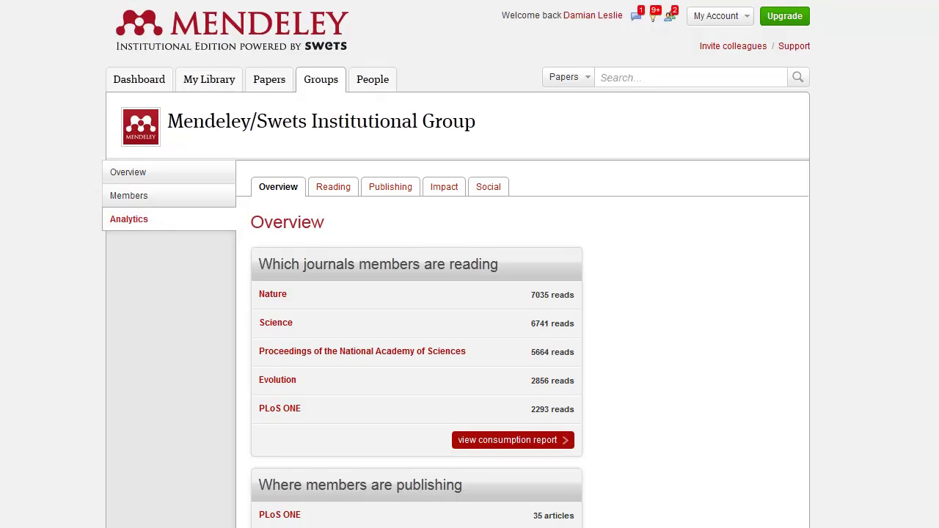
scroll(455, 293, down, 3)
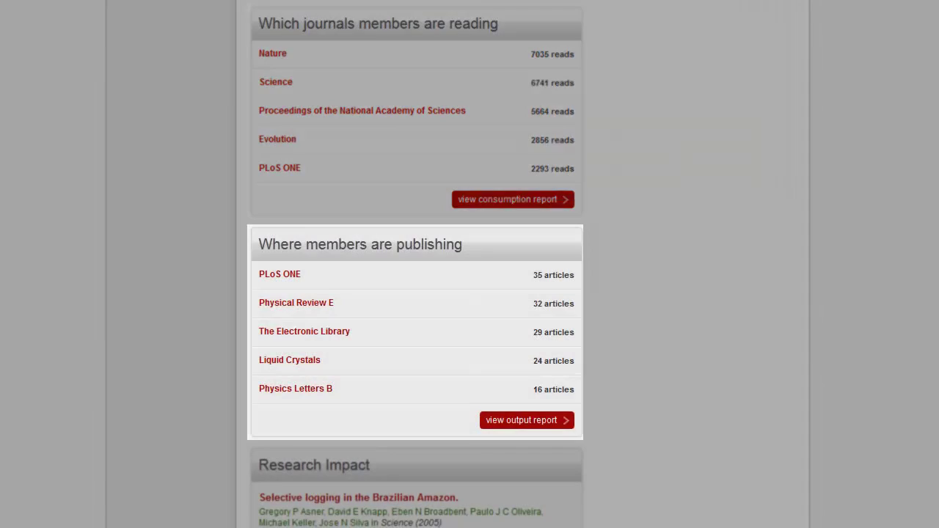
scroll(416, 264, down, 12)
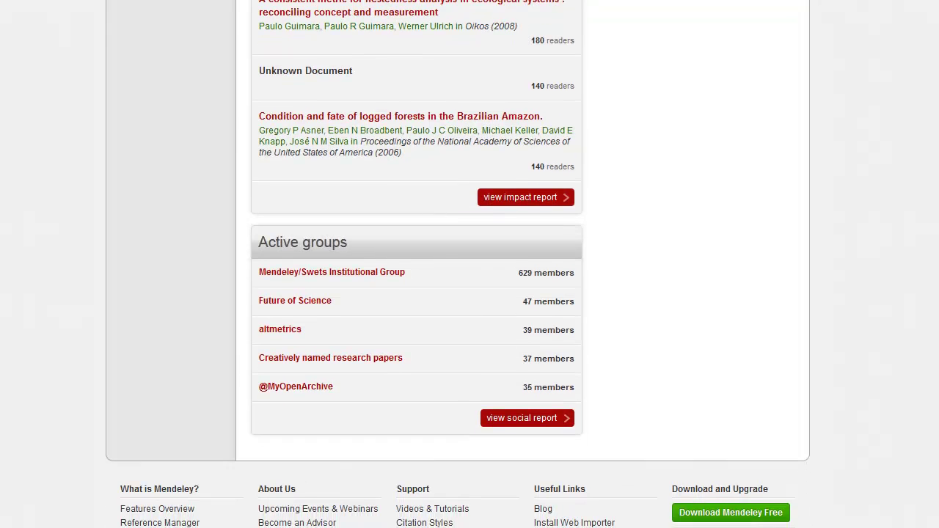
scroll(455, 264, up, 10)
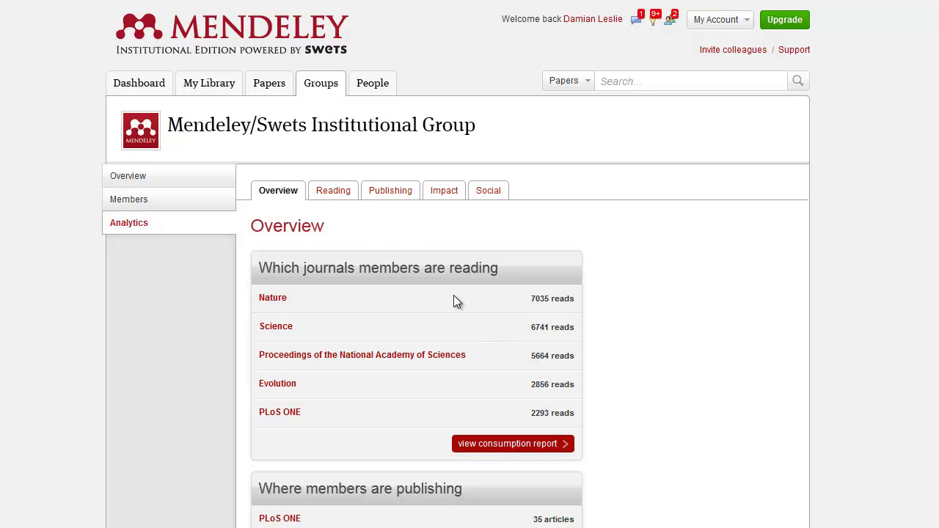
Open the consumption report and view its Compare and Top journals sections.
click(497, 445)
scroll(497, 444, down, 3)
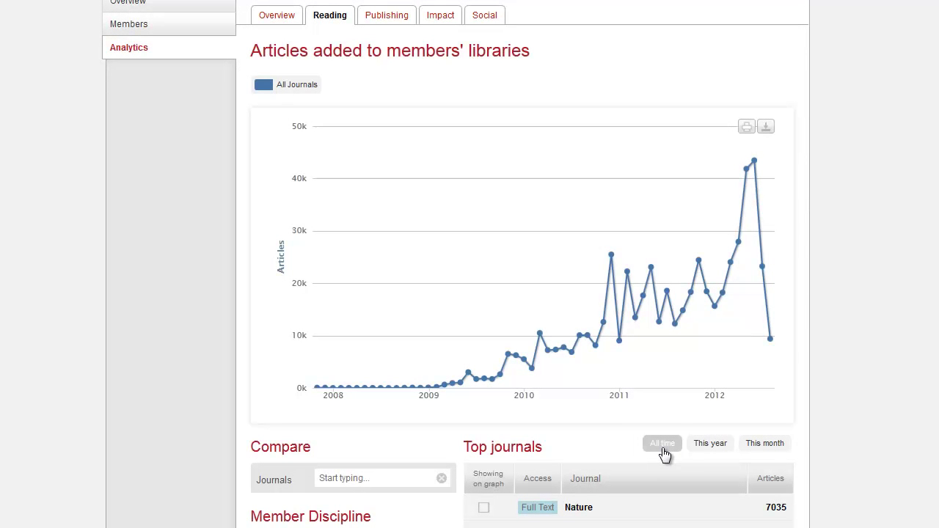
scroll(522, 264, down, 6)
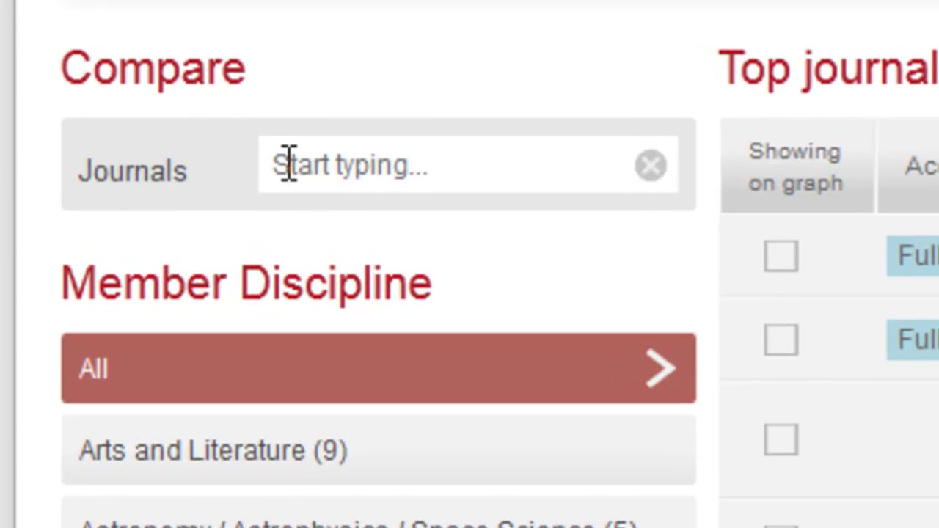
Add Science via Compare Journals, plus Nature and PLoS ONE, to the reading chart.
click(289, 162)
text(Sc)
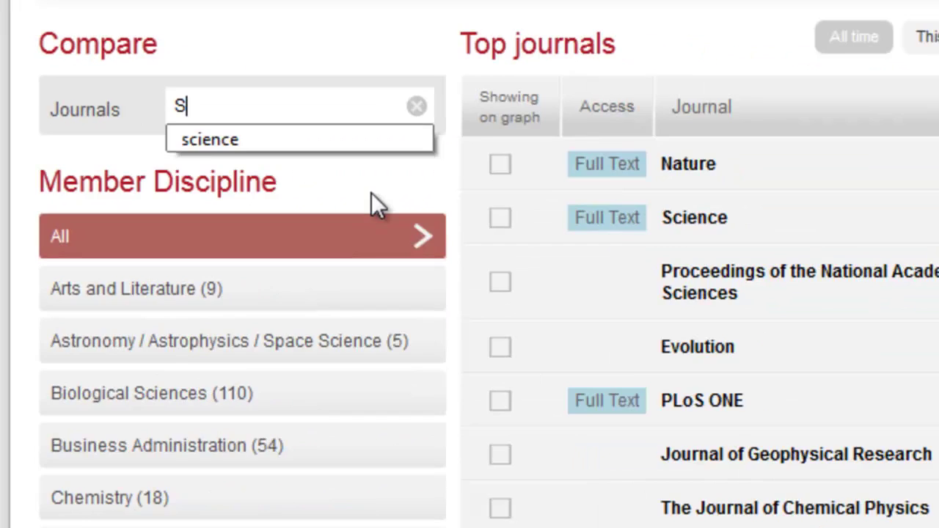
text(ience)
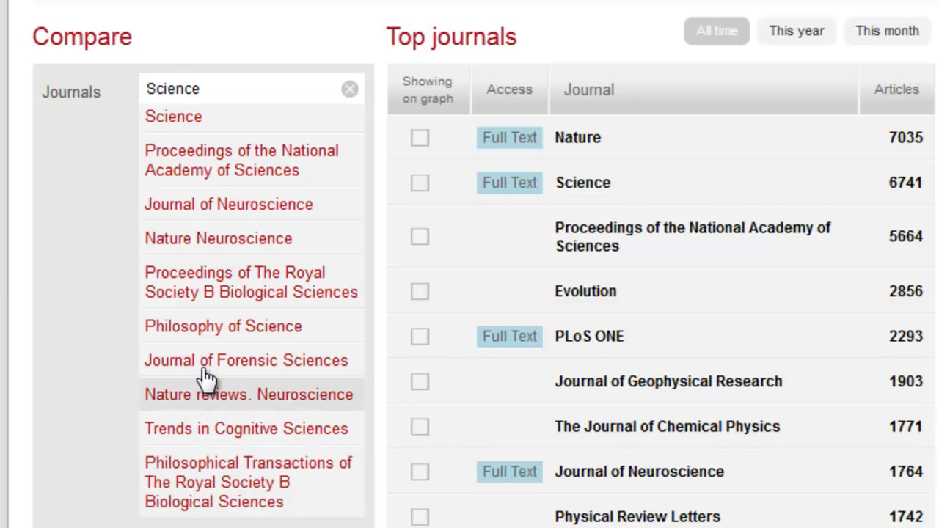
click(147, 122)
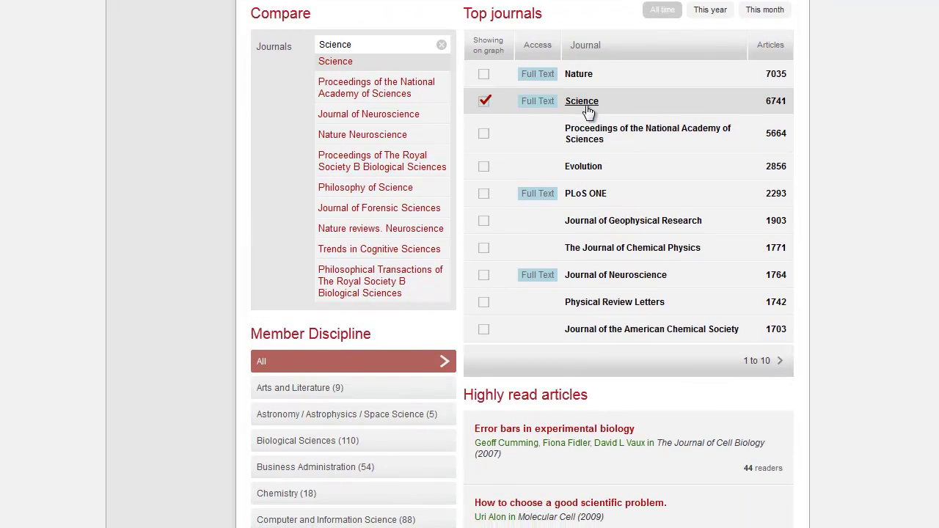
click(484, 76)
click(486, 195)
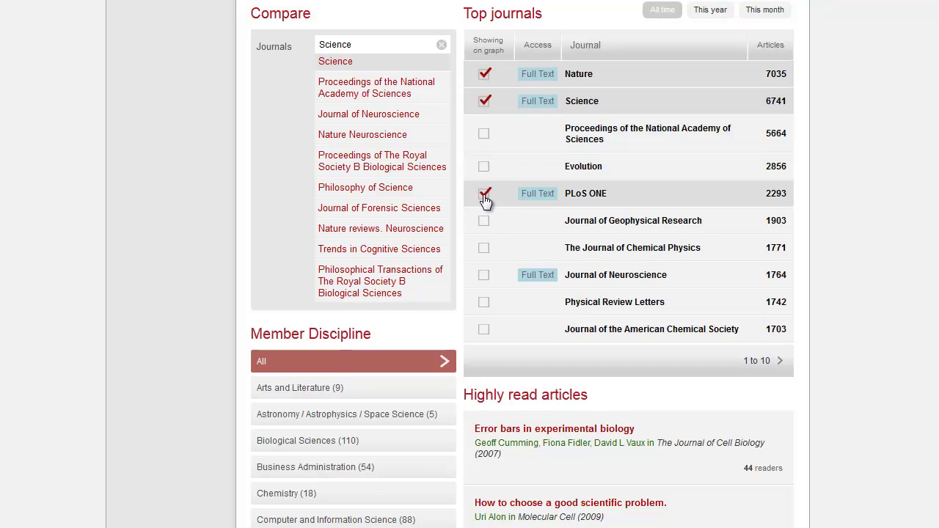
scroll(522, 264, up, 5)
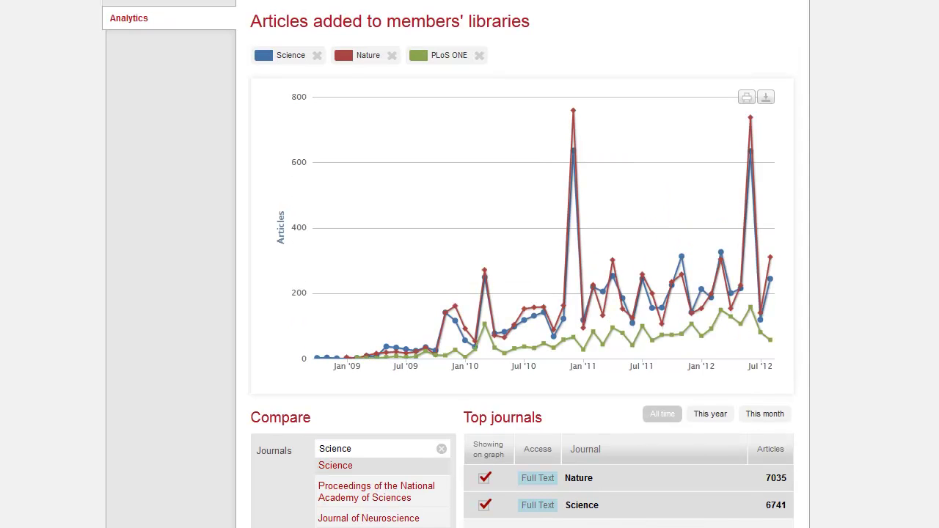
scroll(522, 264, down, 7)
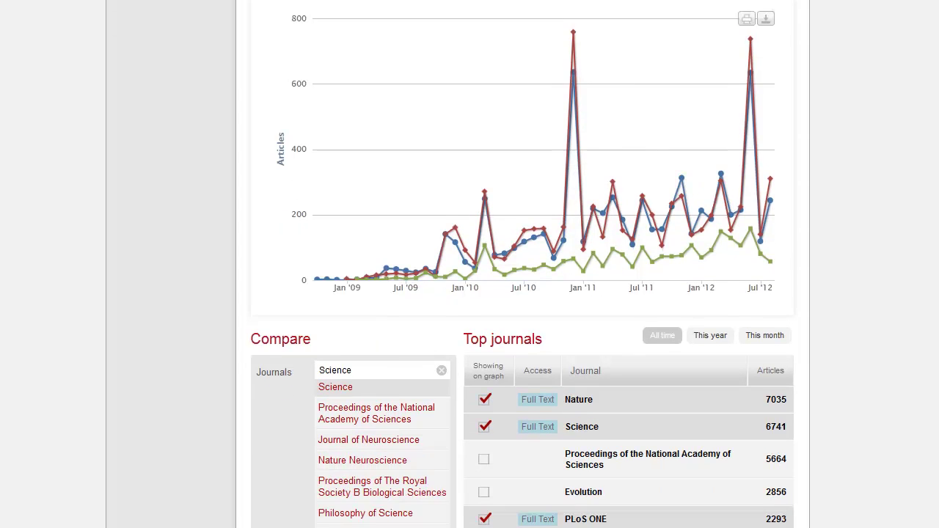
scroll(523, 264, down, 3)
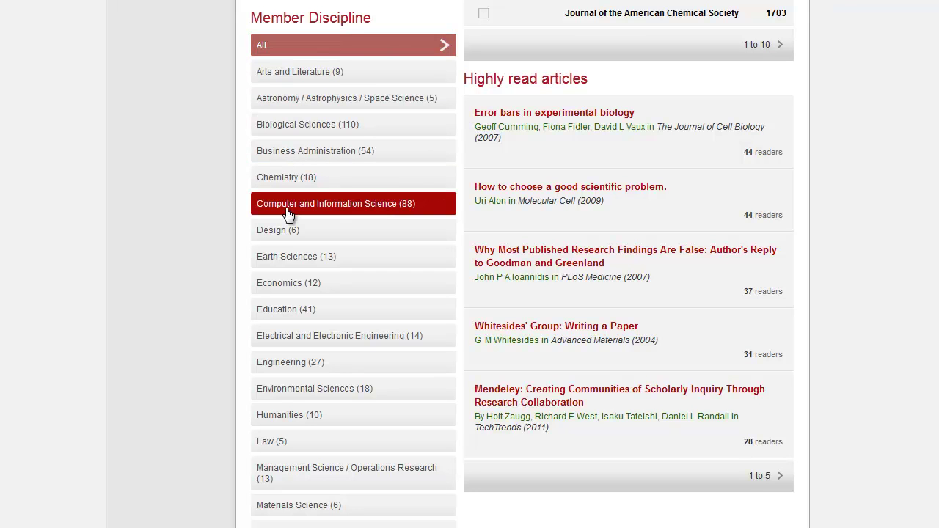
Filter the report to Biological Sciences (110) members and clear Science from the journal comparison.
click(328, 127)
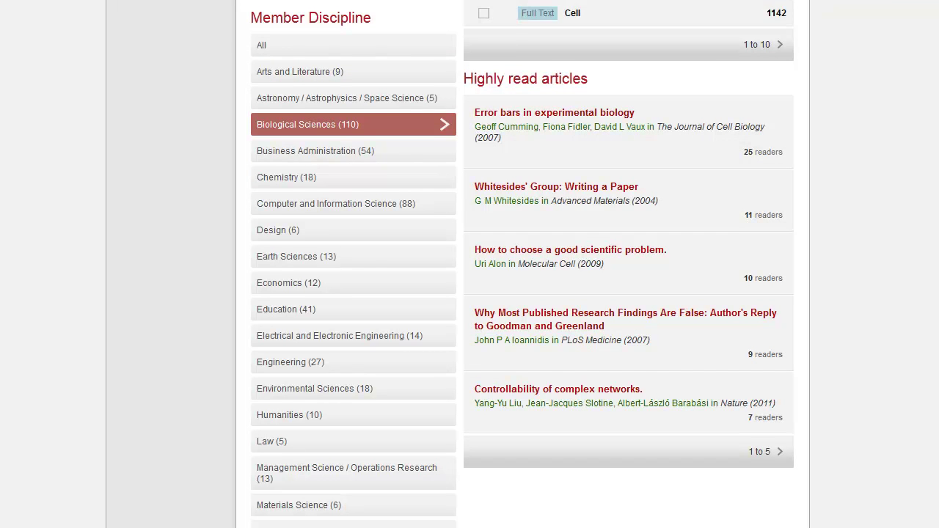
scroll(522, 264, up, 5)
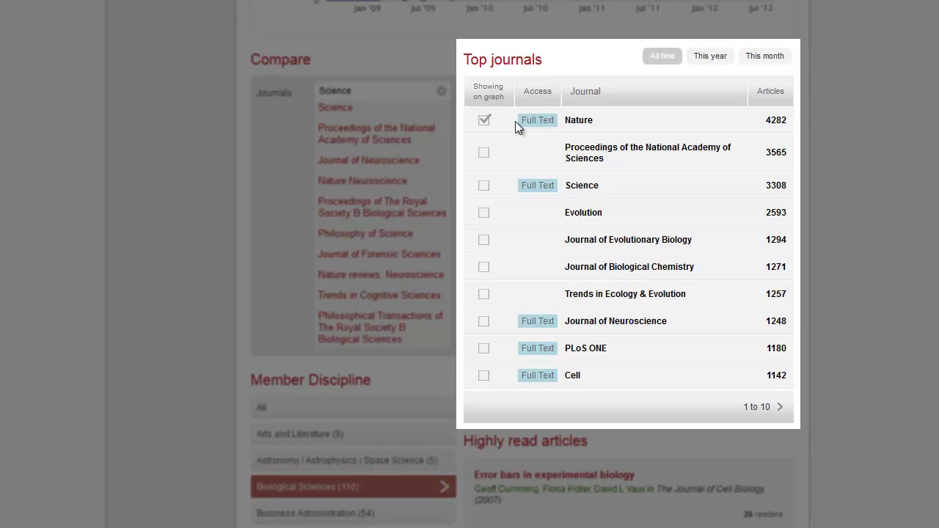
click(484, 185)
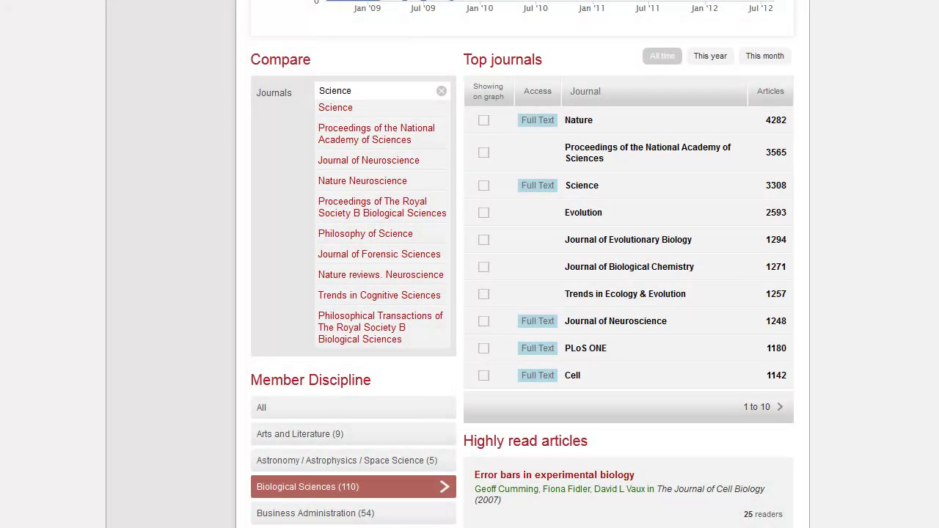
scroll(523, 264, down, 2)
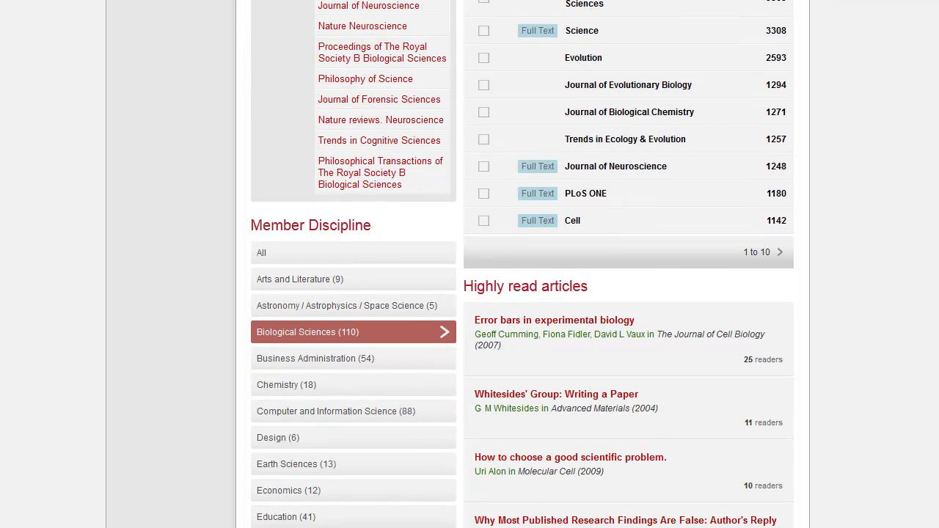
click(286, 516)
scroll(722, 463, up, 2)
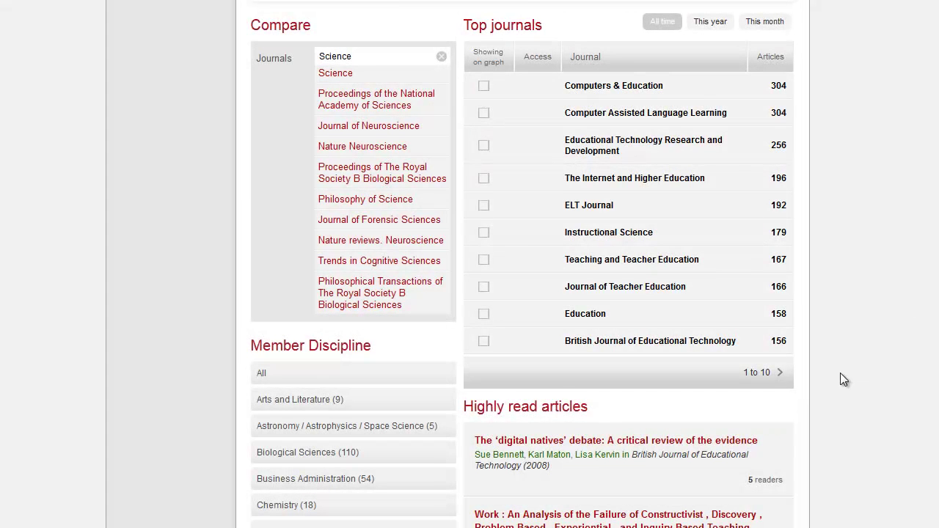
click(309, 459)
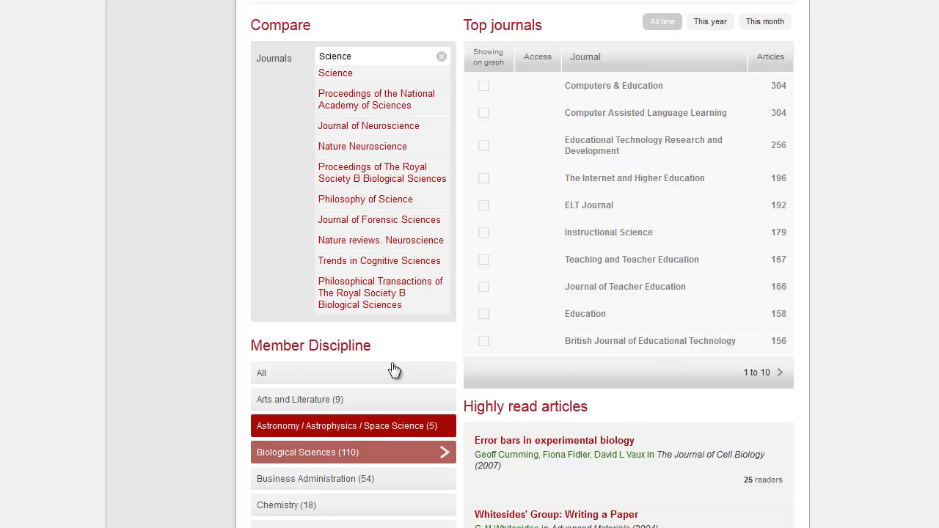
click(442, 58)
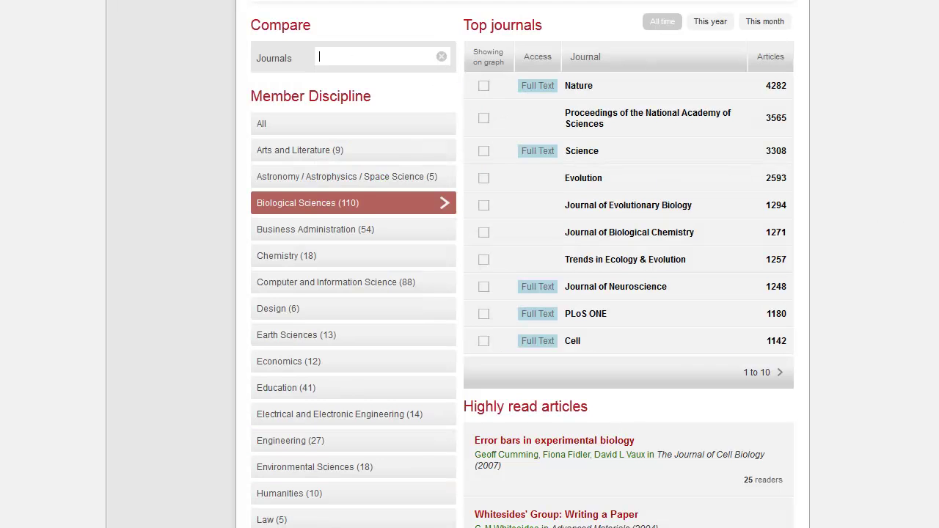
scroll(523, 264, up, 5)
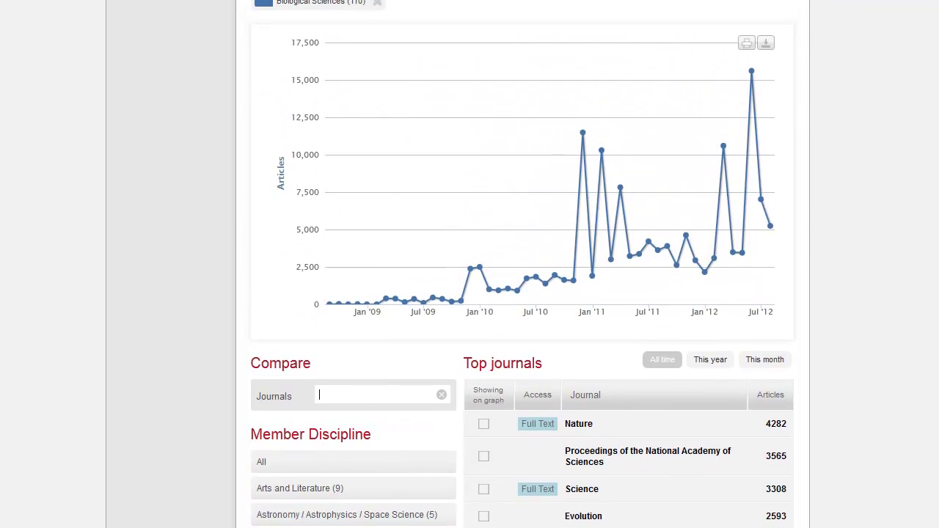
Limit the Biological Sciences report to 'This year' and review the Highly read articles.
scroll(721, 405, up, 1)
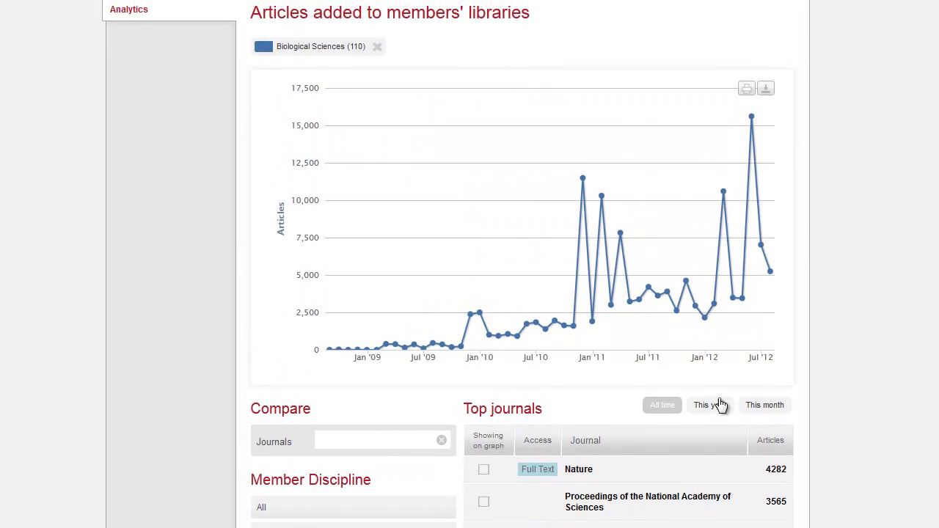
click(715, 408)
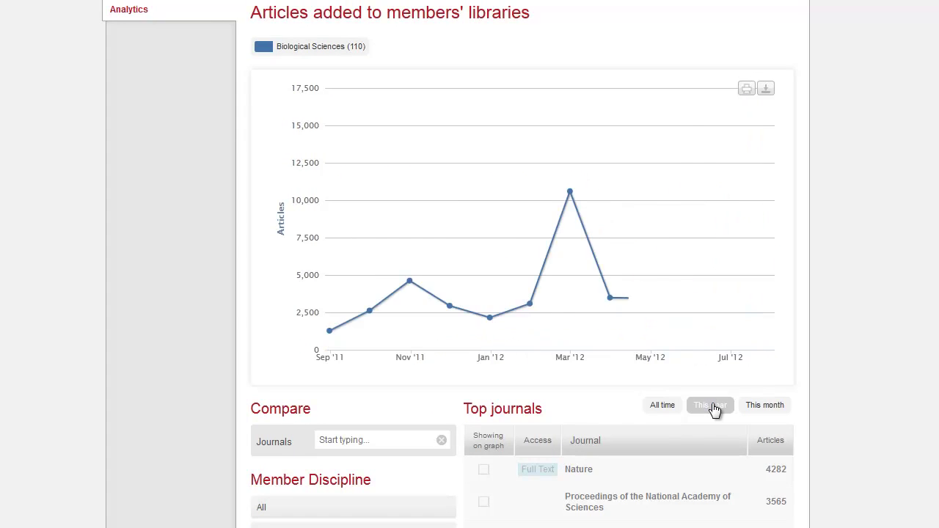
scroll(717, 248, down, 6)
scroll(469, 264, down, 4)
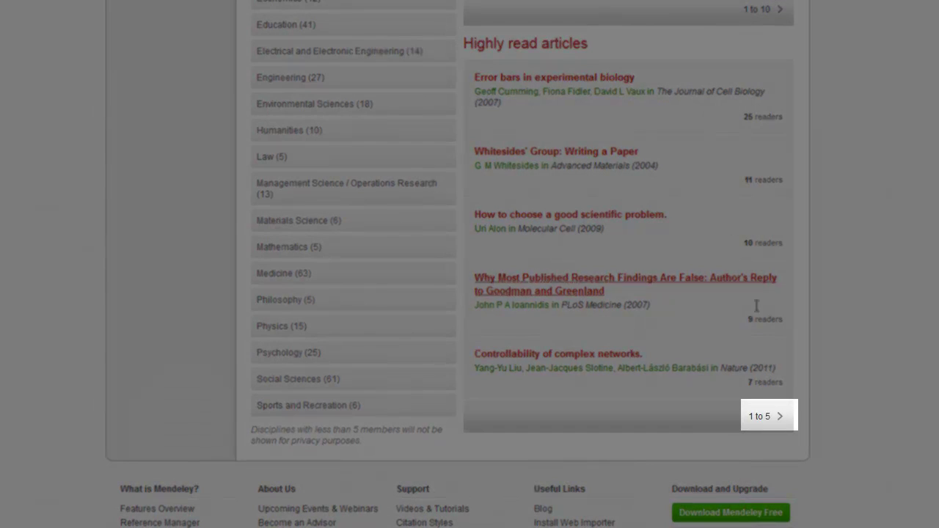
Page Highly read articles to items 6–10, then tick Science (1472 articles) for the graph.
click(781, 420)
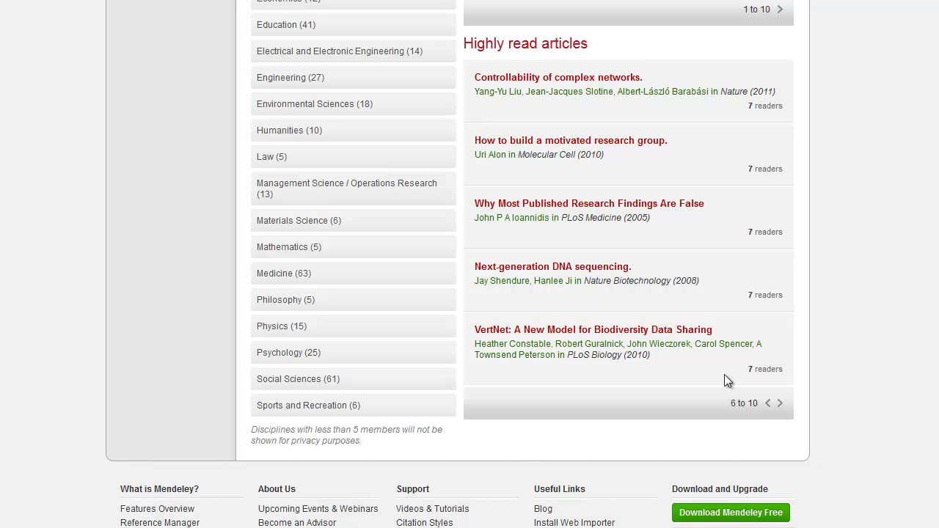
scroll(457, 264, up, 6)
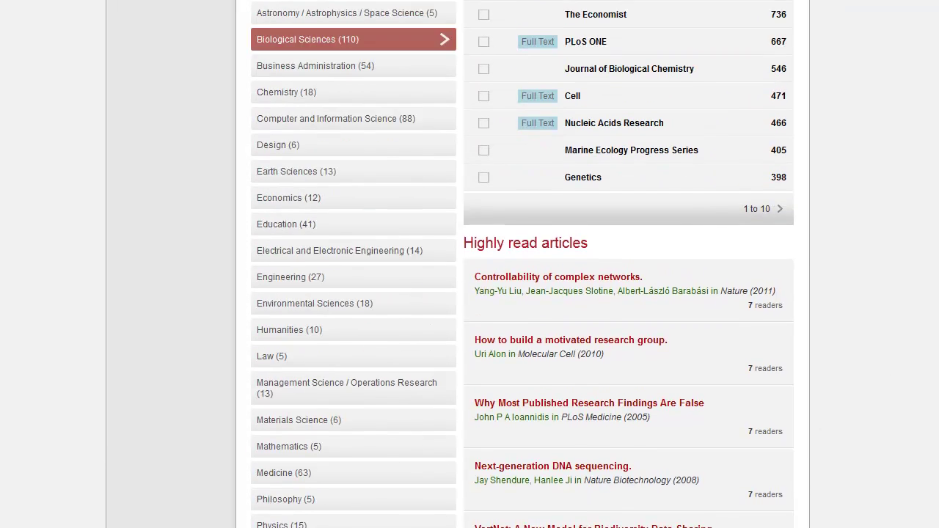
click(576, 294)
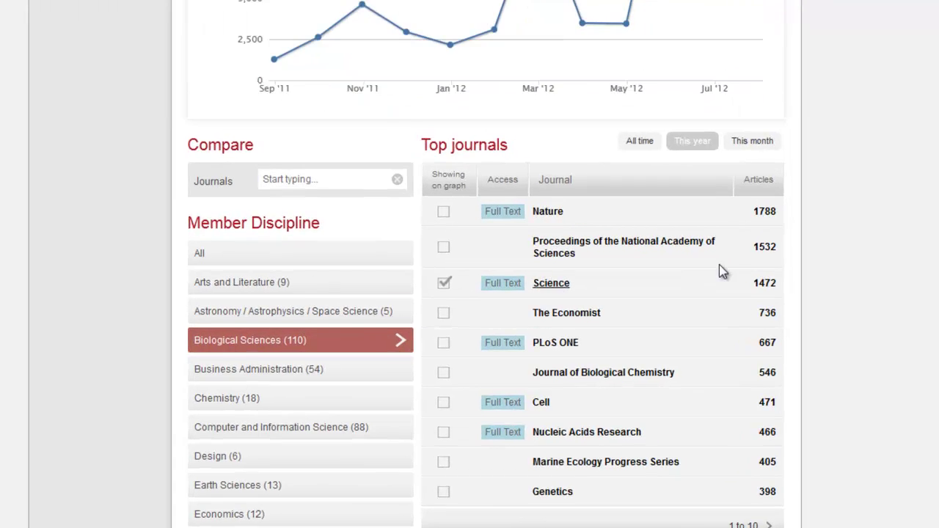
Untick Science and tick Proceedings of the National Academy of Sciences (1532 articles).
click(725, 262)
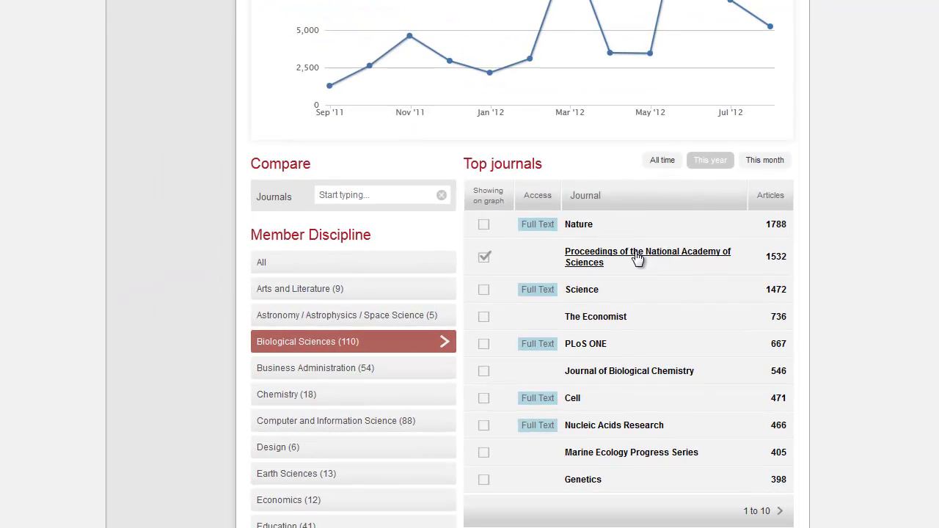
click(484, 258)
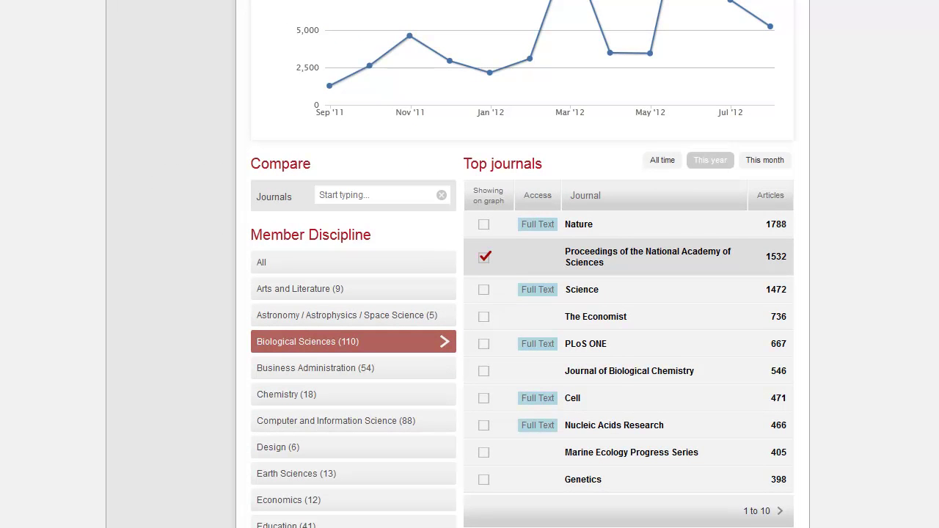